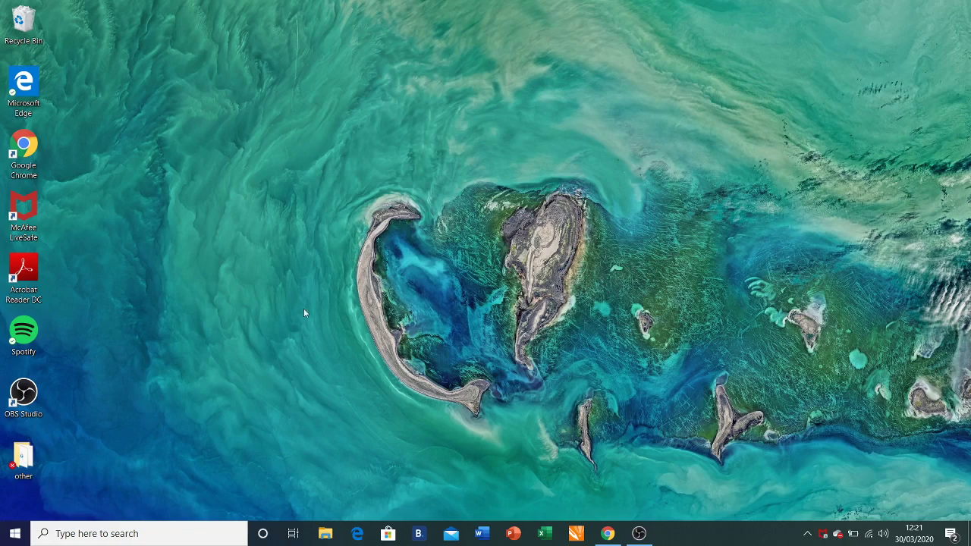
Step: Search Windows for 'rtm' and launch RTmap31 from the results
left_click(186, 541)
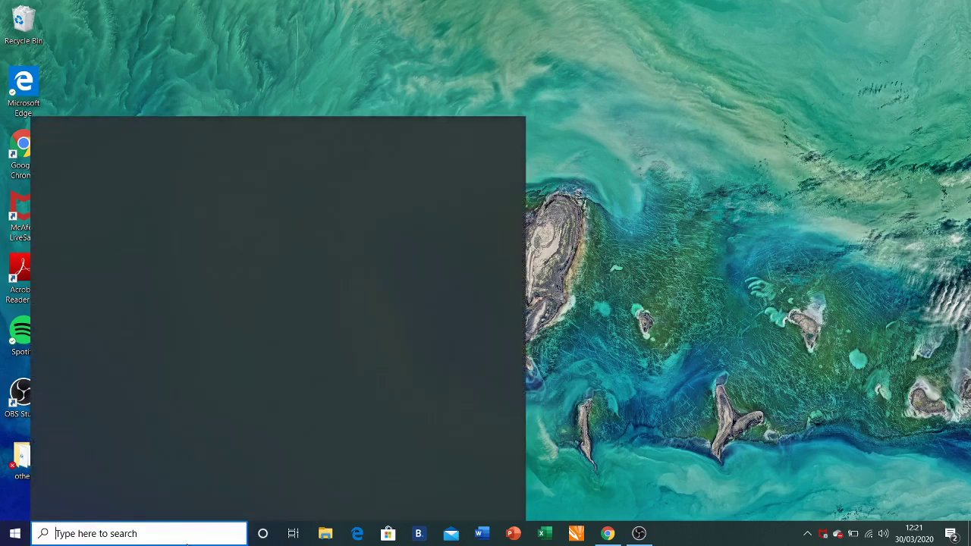
type("rtm")
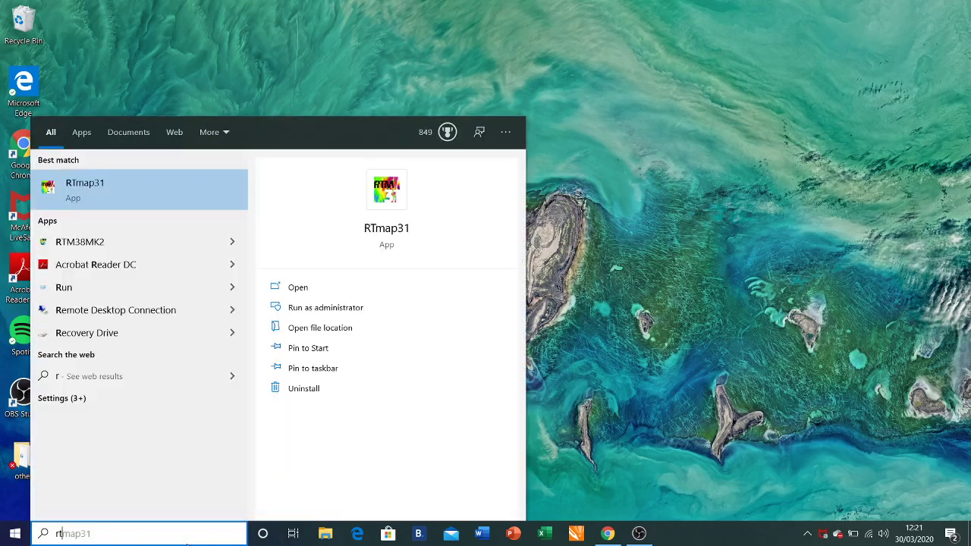
left_click(174, 187)
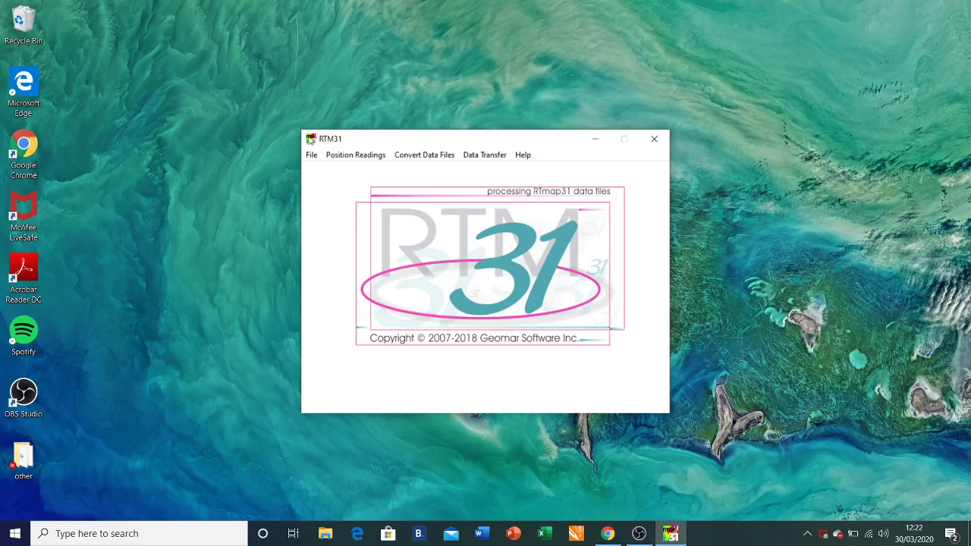
Step: Open the survey file raw31.H31, showing All Files (*.*) so it appears in the list
left_click(311, 155)
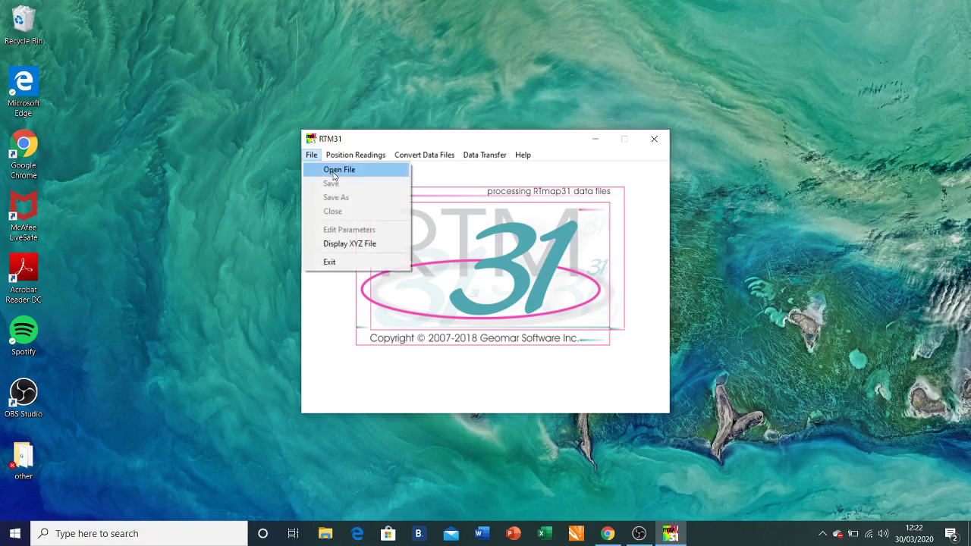
left_click(333, 171)
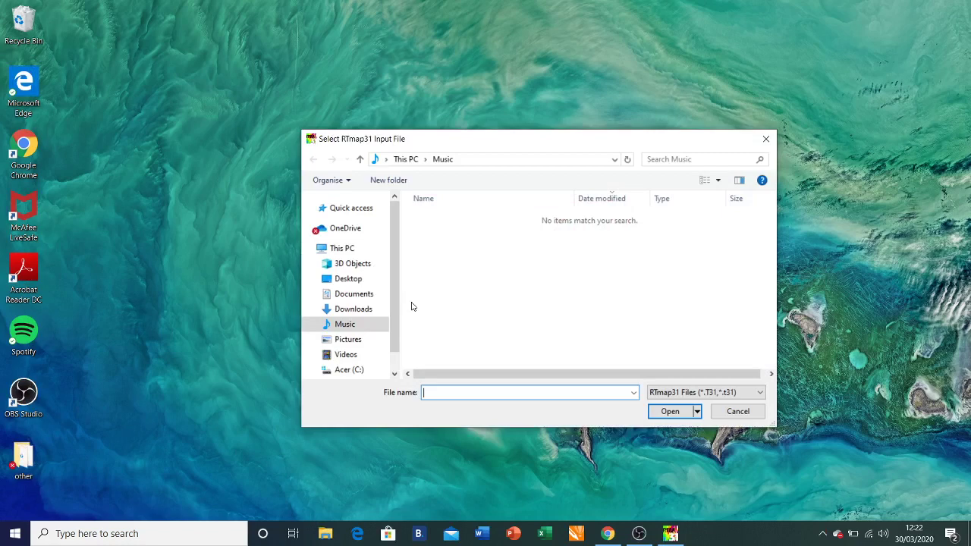
left_click(655, 395)
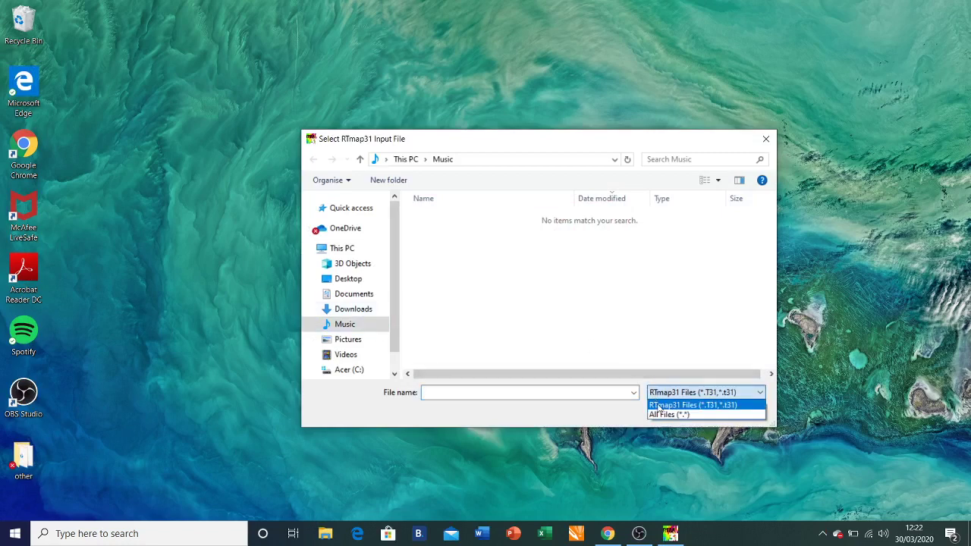
left_click(667, 413)
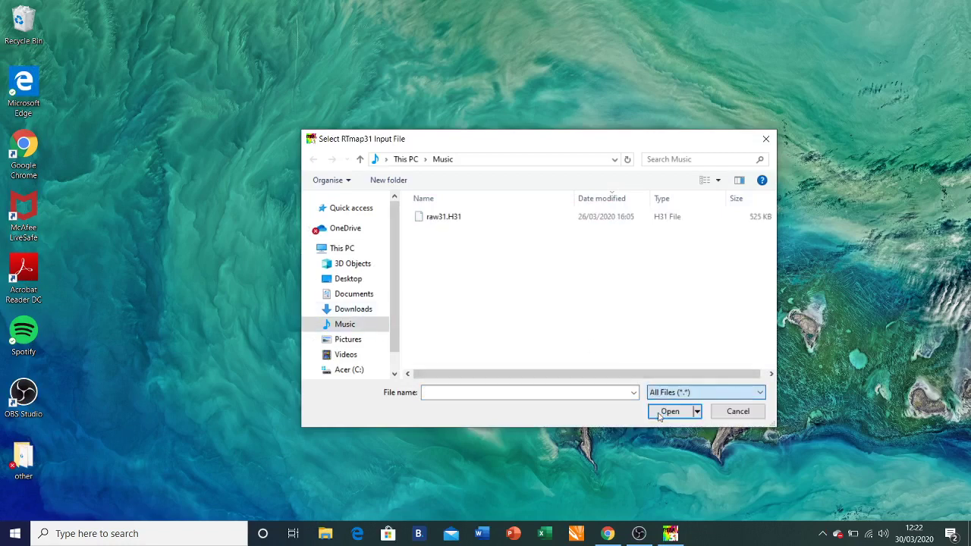
left_click(468, 217)
left_click(669, 412)
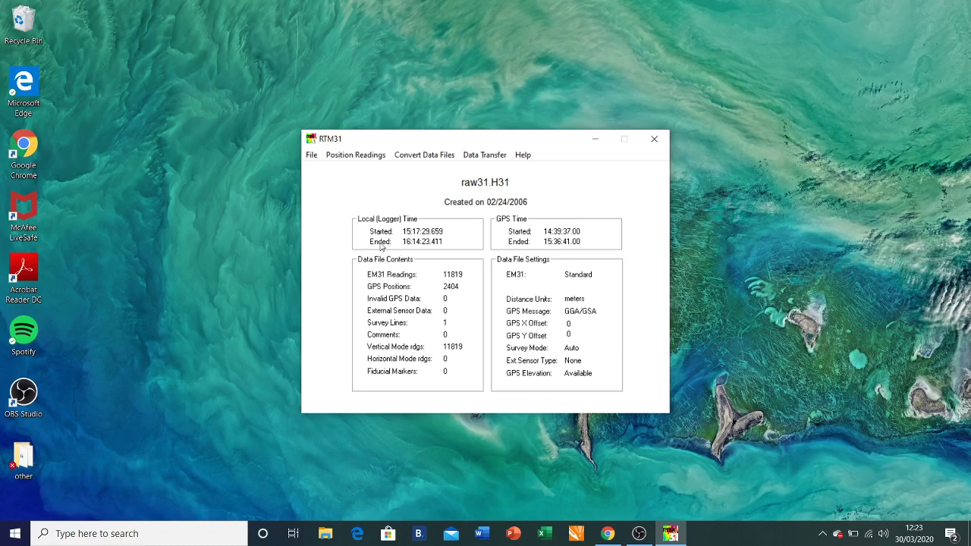
Step: Position readings using RTmap31 data files, with output XYZ file 31xyz_vd.xyz saved in Music
left_click(354, 160)
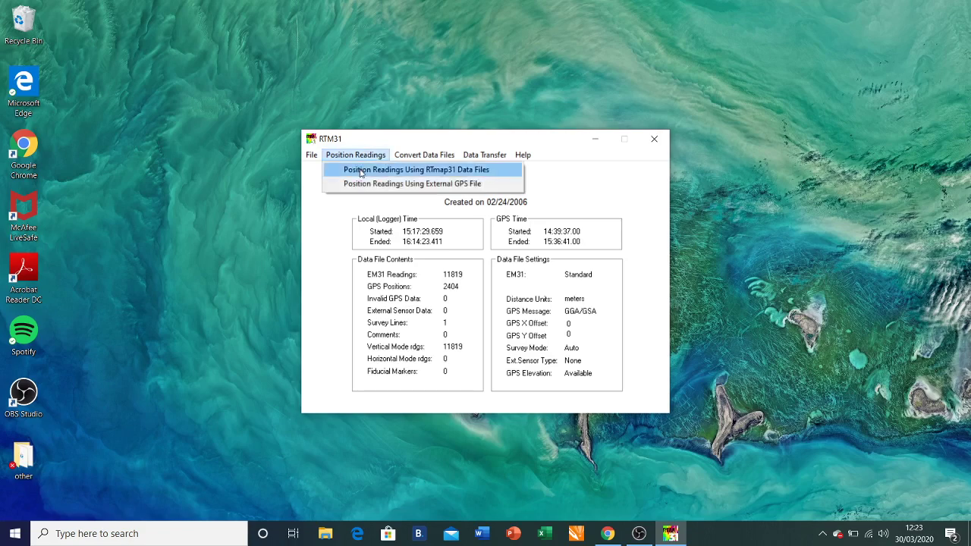
left_click(361, 173)
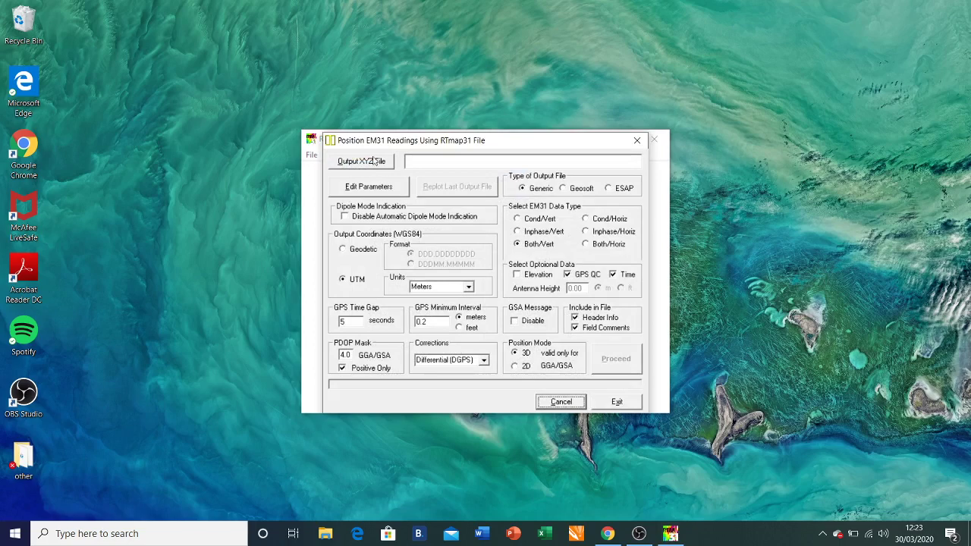
left_click(375, 162)
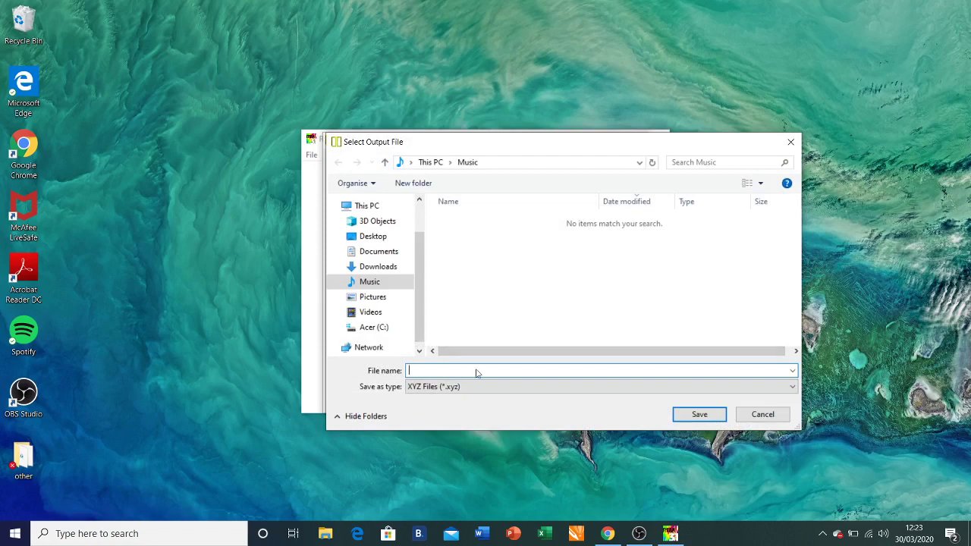
type("31")
type("xyz_")
type("vd")
left_click(690, 415)
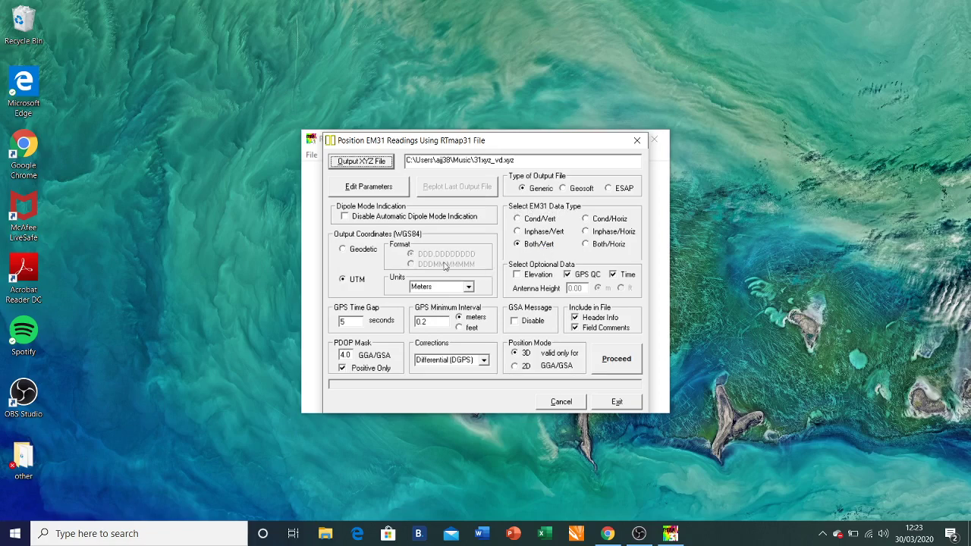
Step: Switch output coordinates to Geodetic and disable the GSA message
left_click(345, 251)
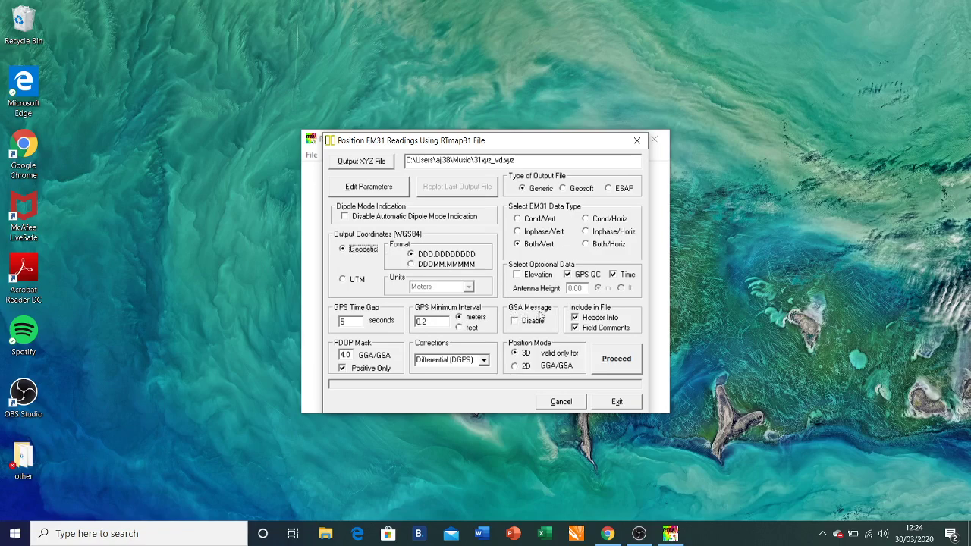
left_click(514, 322)
Step: Generate 31xyz_vd.xyz, review the plotted survey track lines, and close the plot
left_click(613, 366)
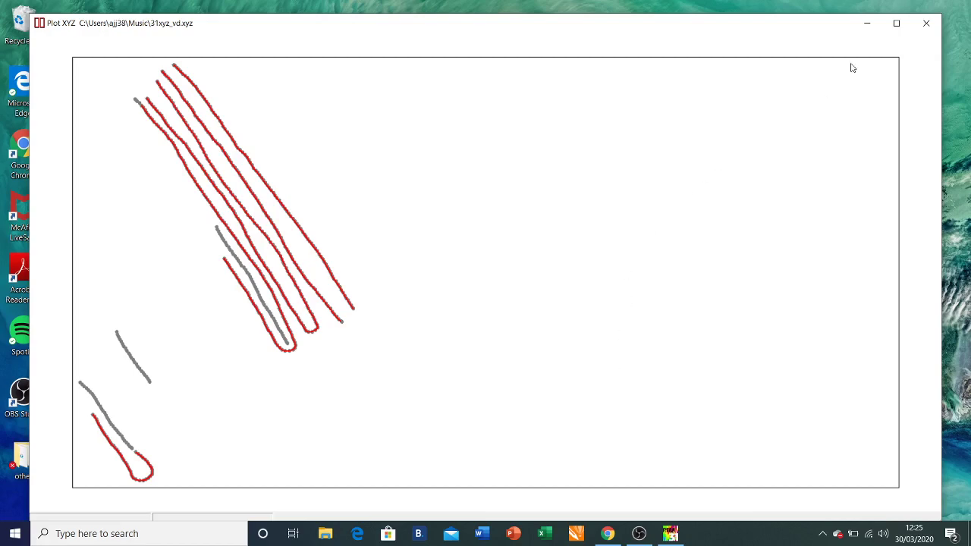
left_click(928, 31)
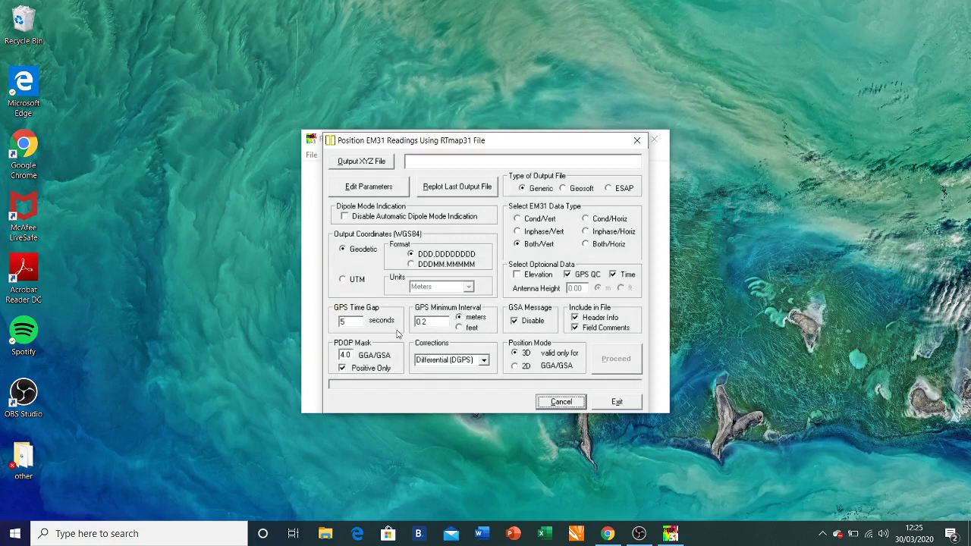
Step: Set GPS time gap to 300 and re-select 31xyz_vd.xyz as output, confirming overwrite
left_click(359, 321)
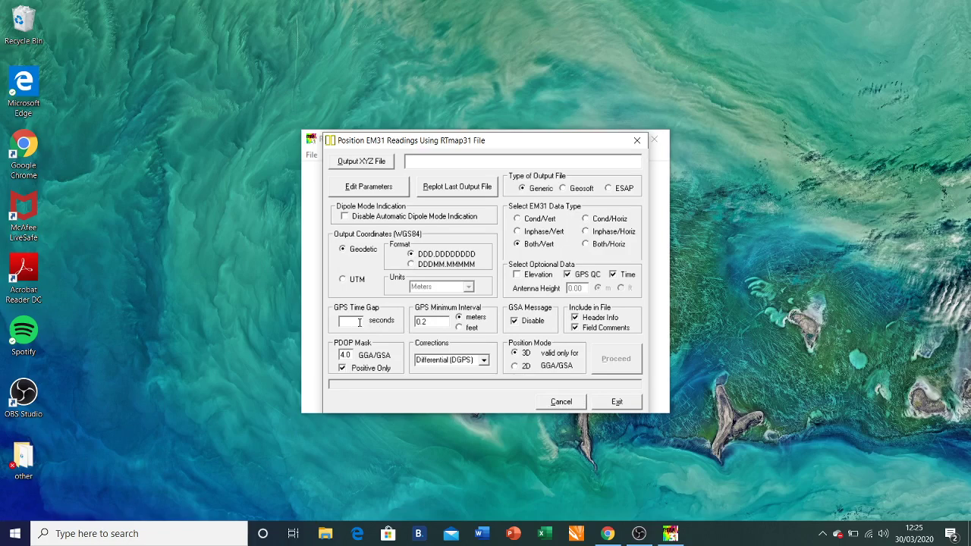
type("300")
left_click(356, 162)
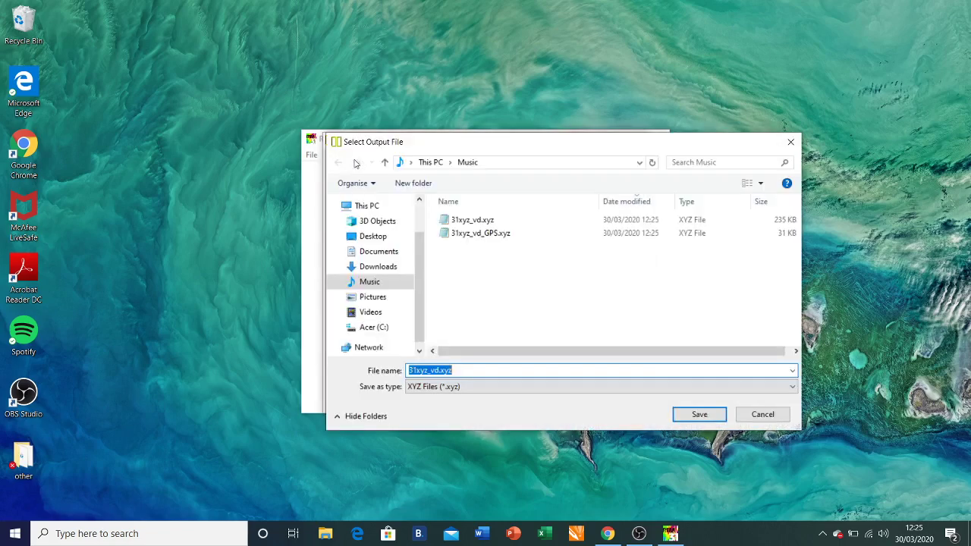
left_click(473, 223)
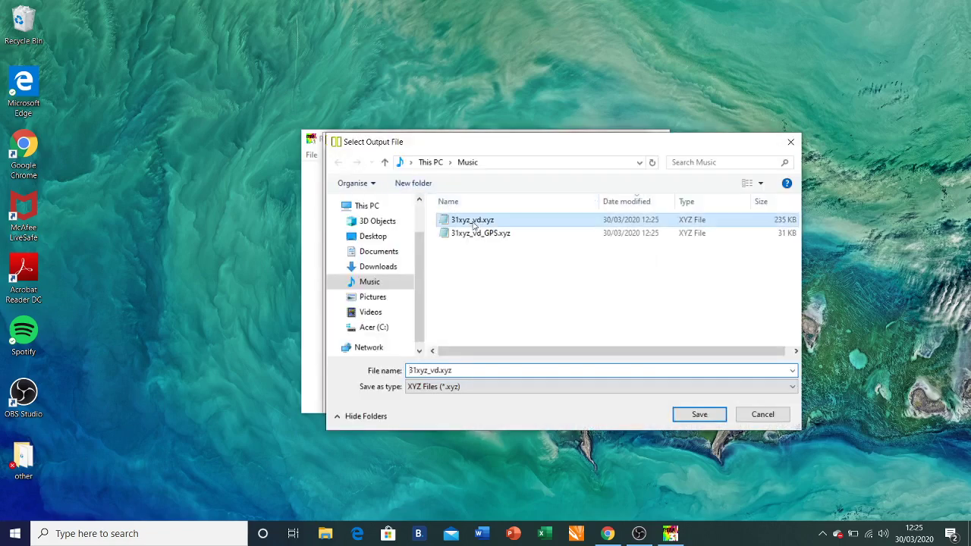
left_click(686, 413)
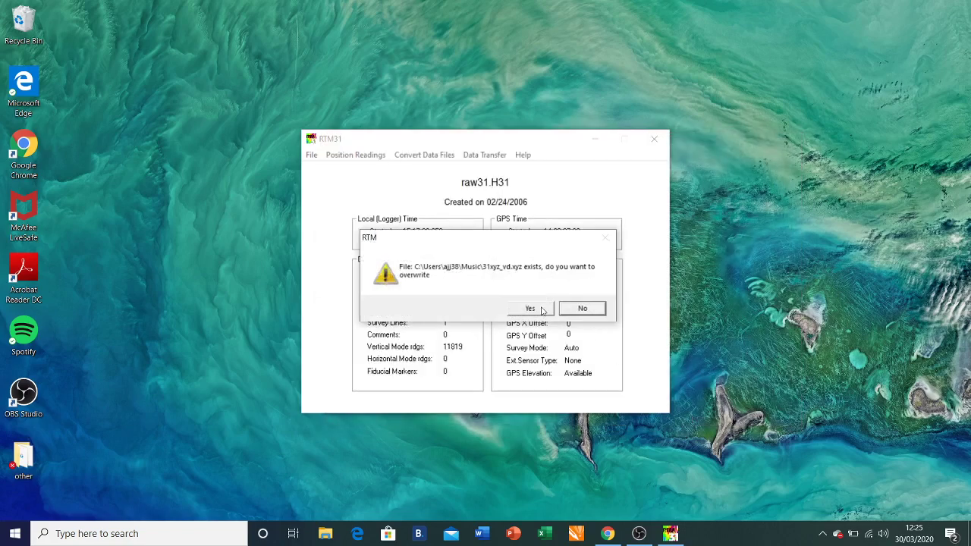
left_click(541, 309)
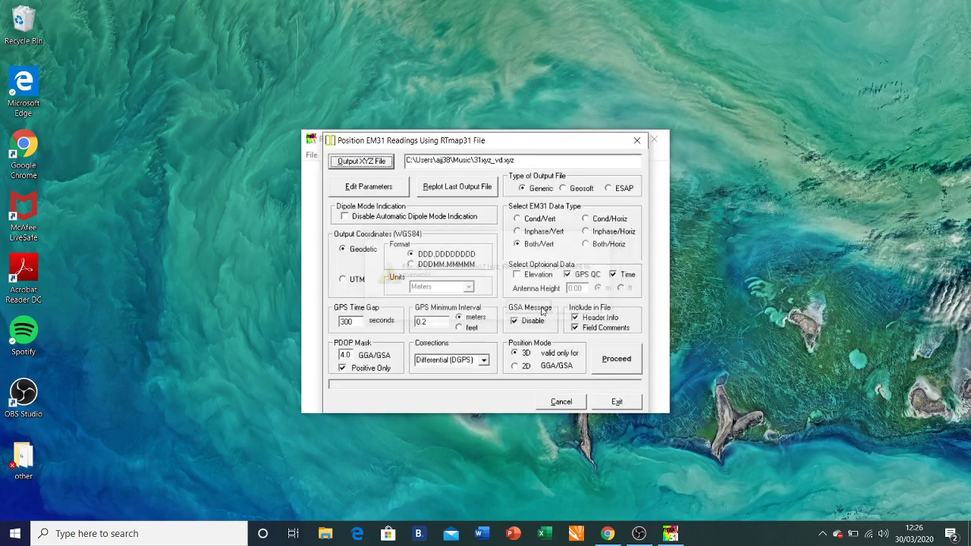
Step: Regenerate 31xyz_vd.xyz with the 300-second gap and bring its track plot forward
left_click(611, 365)
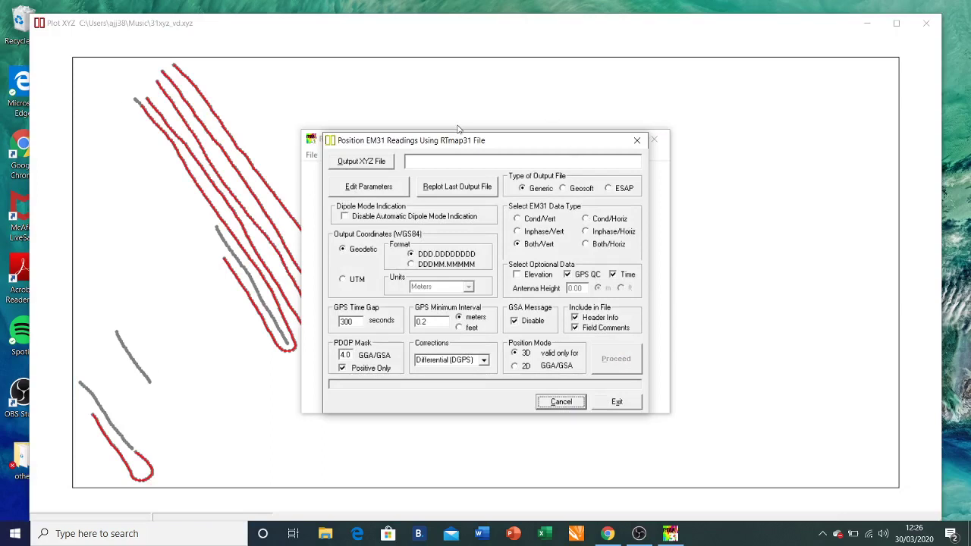
left_click(458, 129)
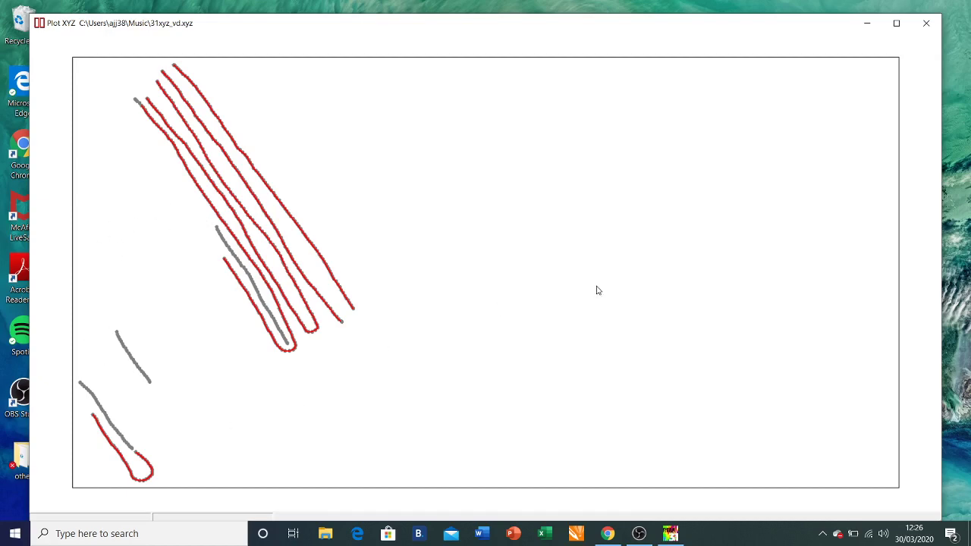
Step: Close the old plot and set GPS time gap to 5 and PDOP mask to 9.0
left_click(926, 22)
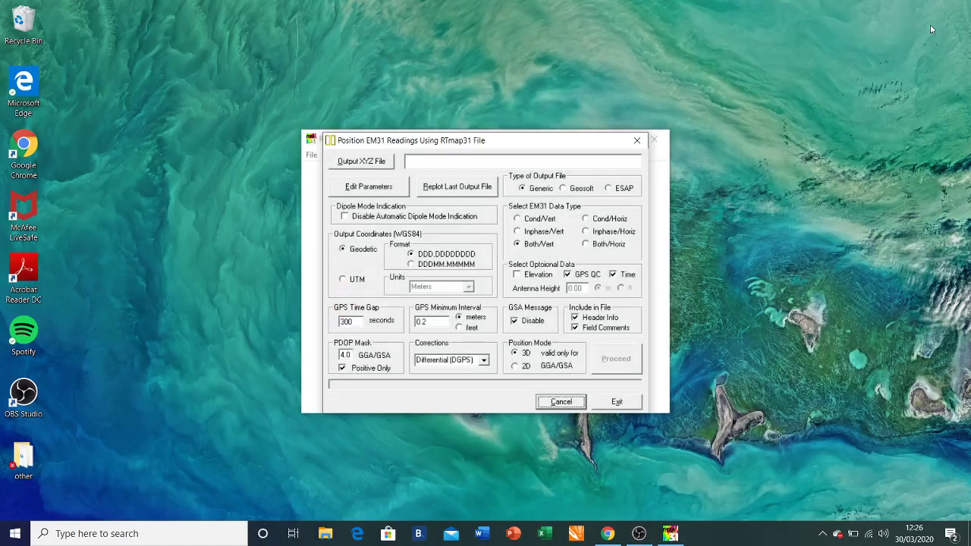
left_click(359, 322)
key("BackSpace")
key("BackSpace")
key("BackSpace")
type("5")
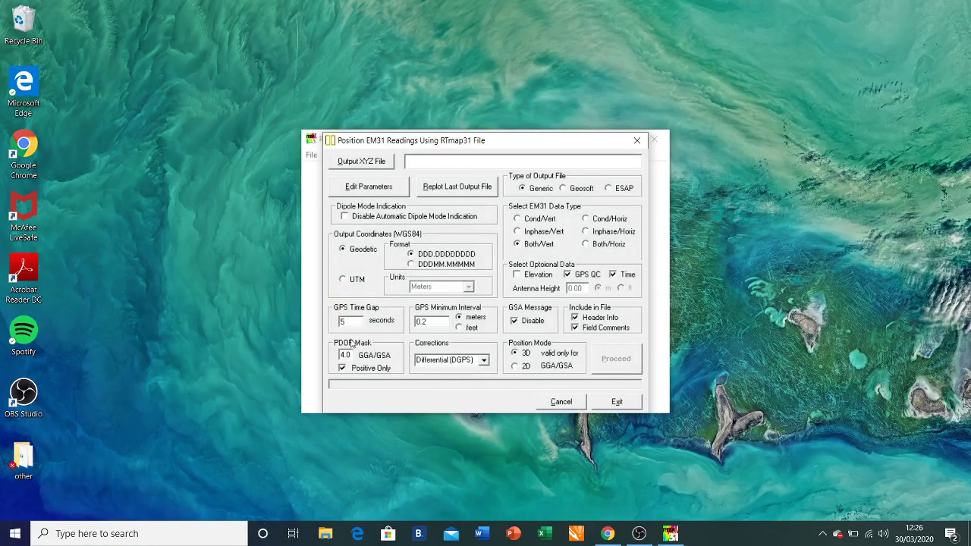
key("BackSpace")
type("9")
key("BackSpace")
type("0")
Step: Overwrite 31xyz_vd.xyz as the output file and start the export
left_click(380, 170)
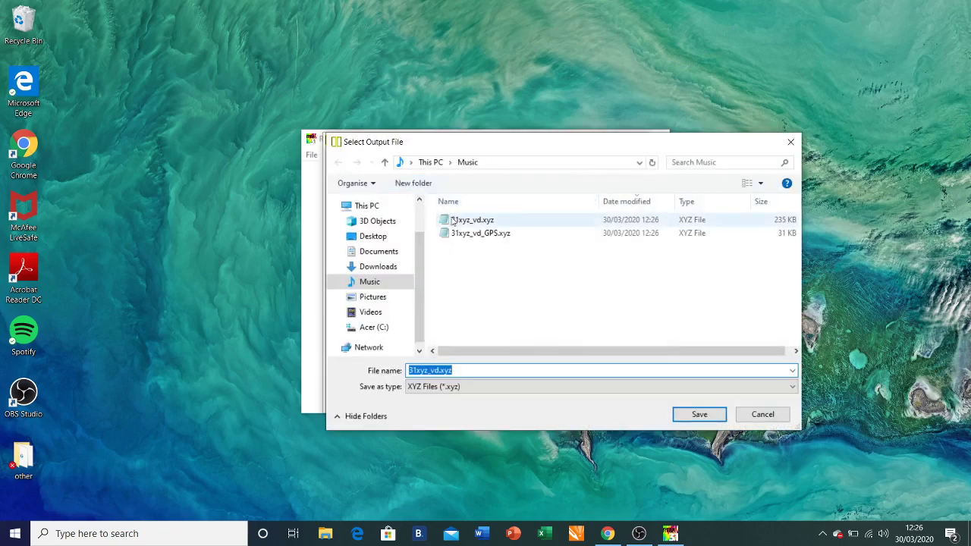
left_click(453, 220)
left_click(695, 415)
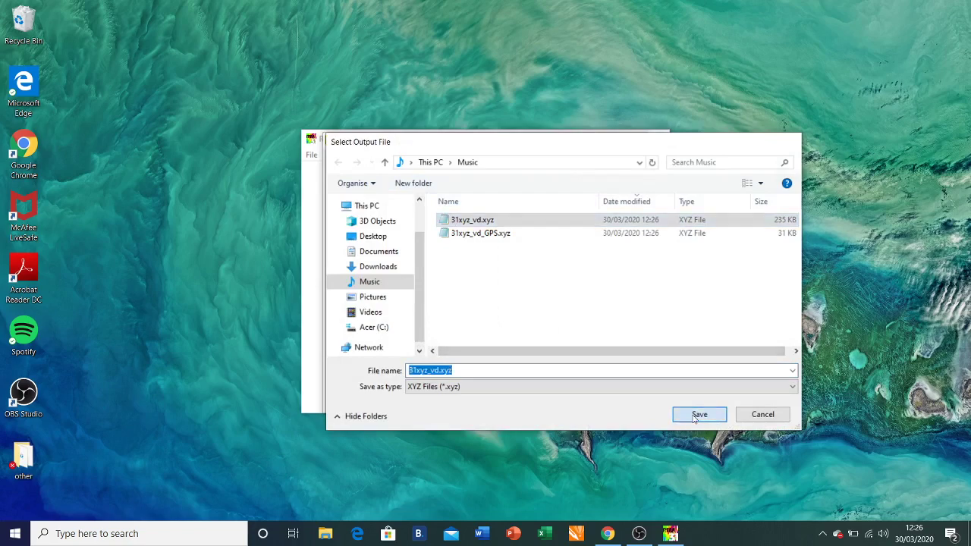
left_click(530, 311)
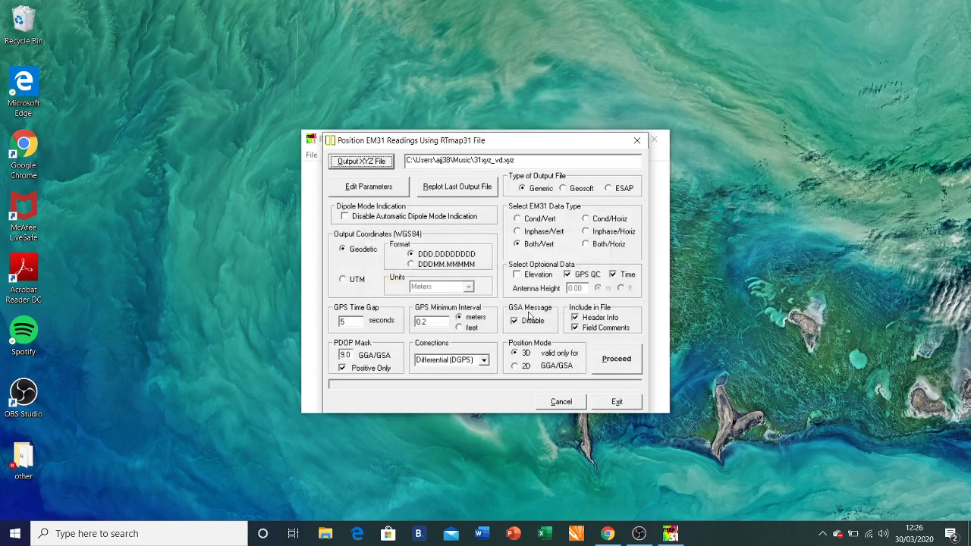
left_click(624, 367)
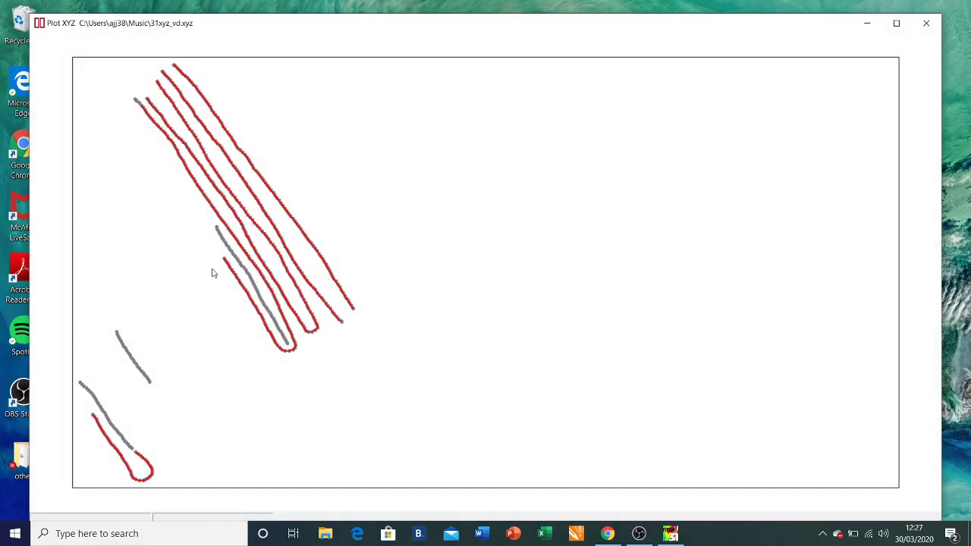
Step: Close the fragmented track plot once processing finishes
left_click(927, 26)
Step: Set corrections to Raw (GPS) and the PDOP mask to 4.0
left_click(484, 362)
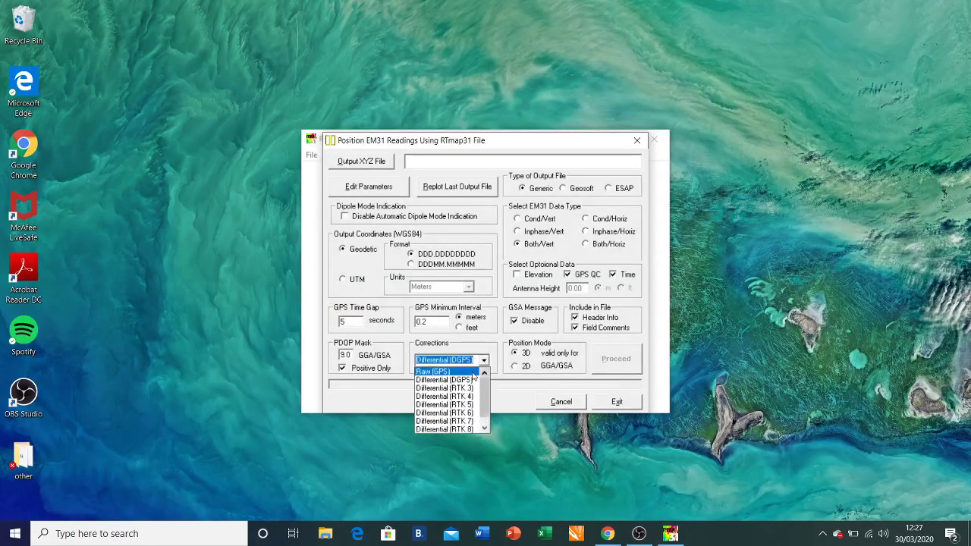
left_click(473, 372)
left_click(349, 354)
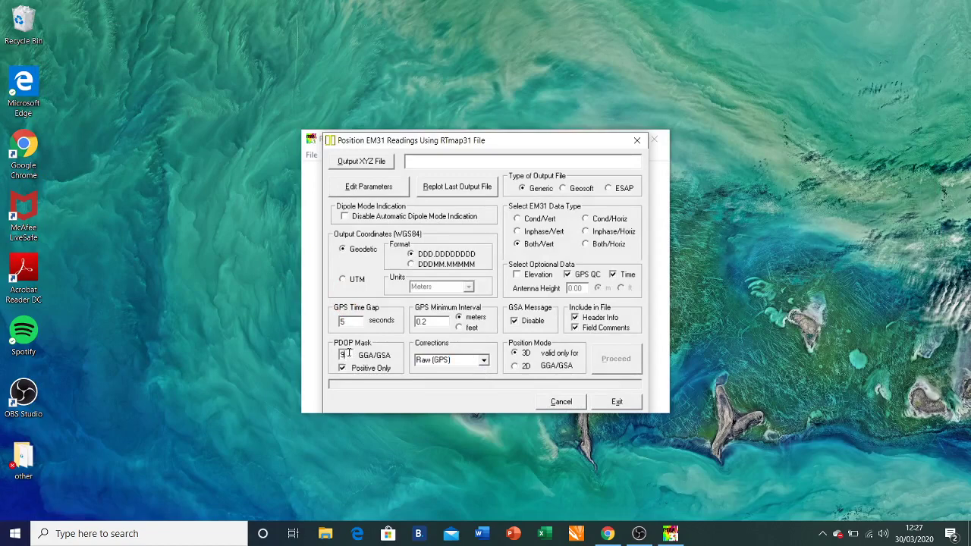
key("BackSpace")
type("4")
Step: Overwrite 31xyz_vd.xyz as the output file and re-run the export
left_click(351, 162)
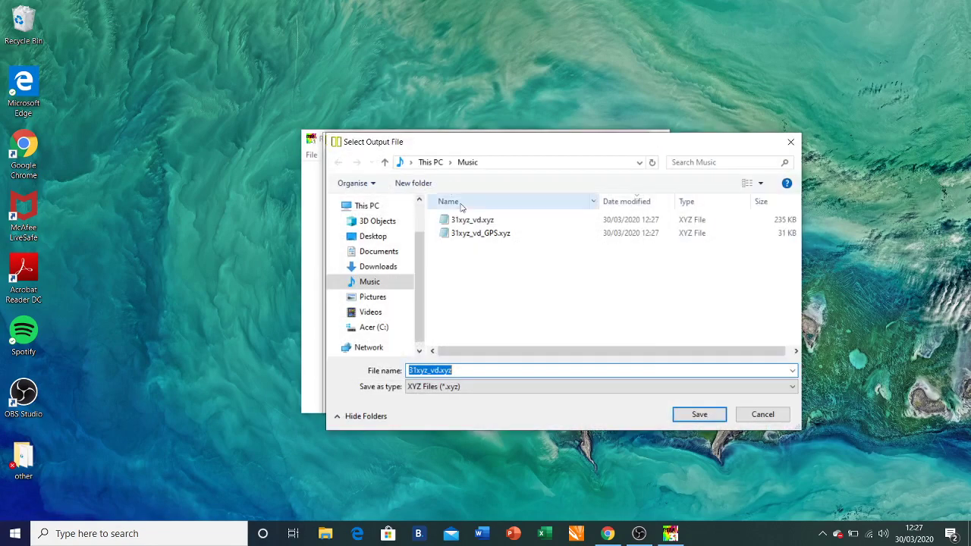
left_click(472, 220)
left_click(698, 414)
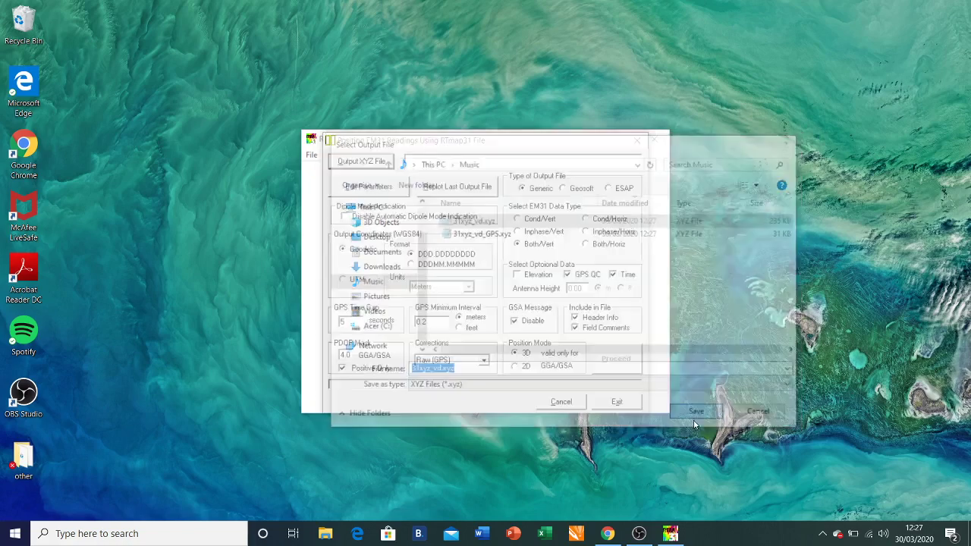
left_click(536, 309)
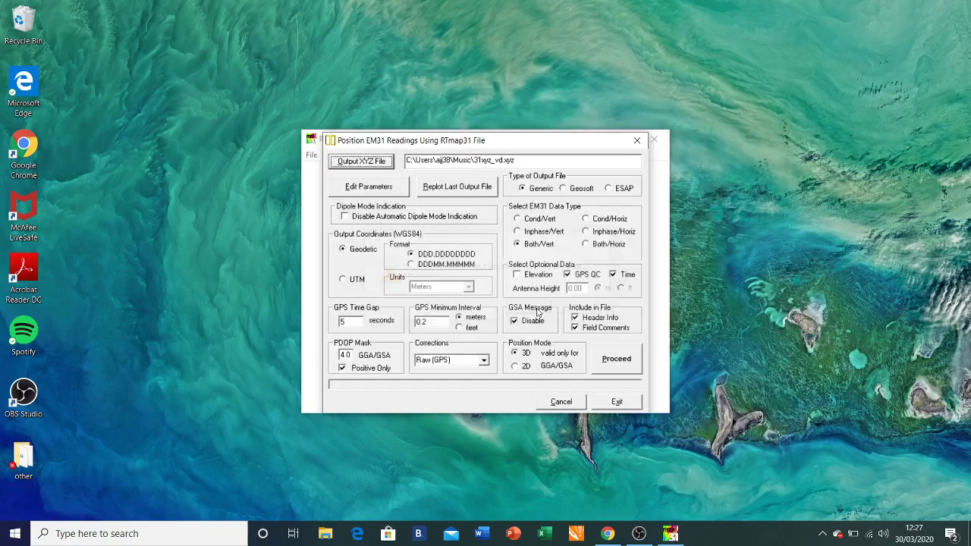
left_click(626, 363)
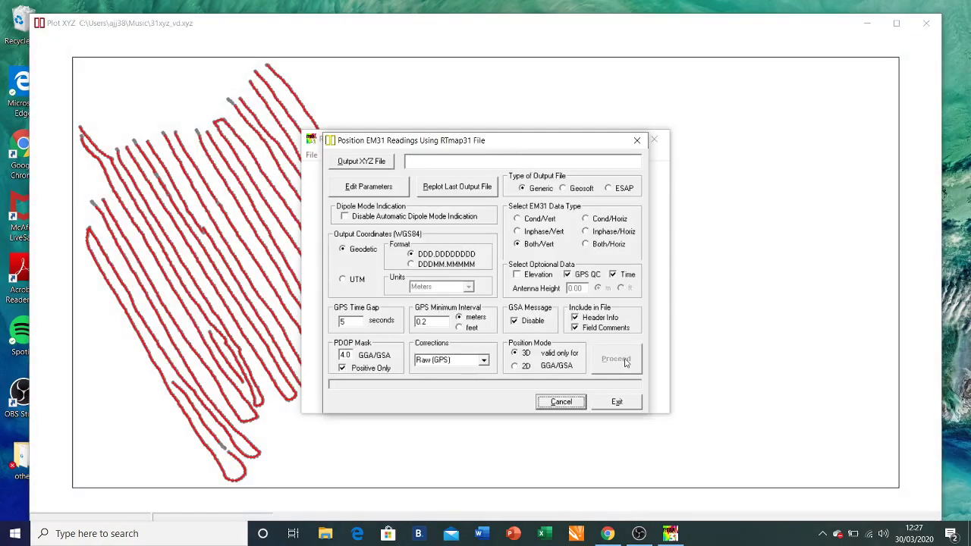
Step: Inspect the vertical dipole full track plot, then close the Plot XYZ window
left_click(751, 336)
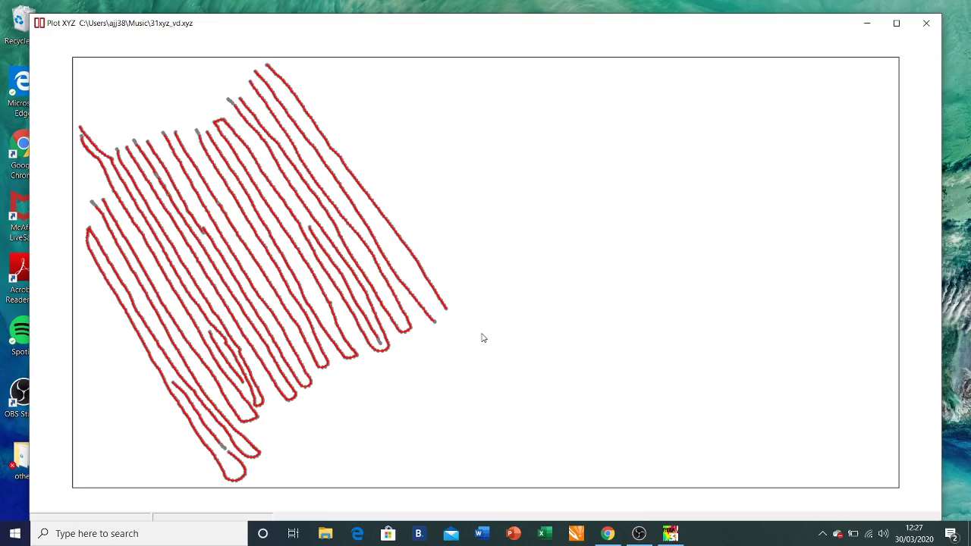
left_click(930, 24)
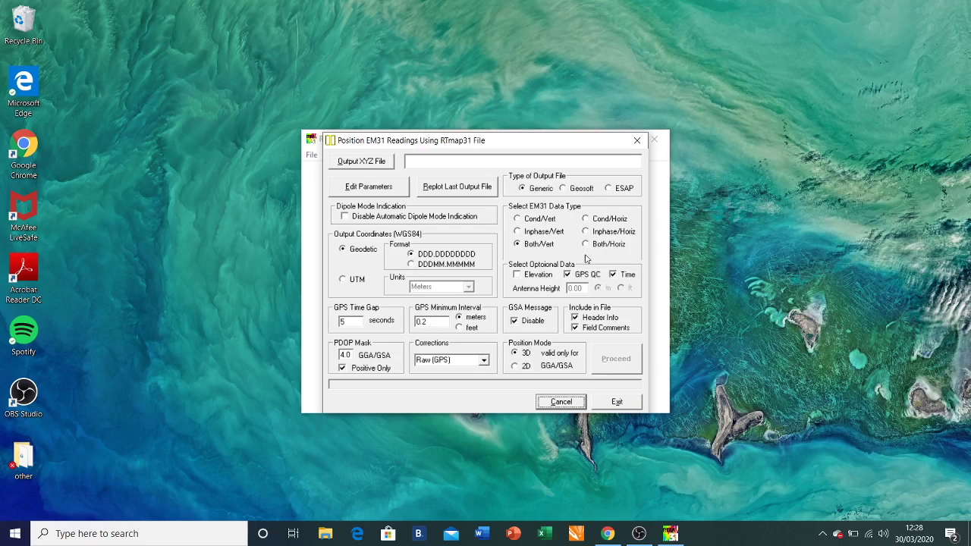
Step: Export Both/Horiz data to a new file 31xyz_hd.xyz and start processing
left_click(586, 244)
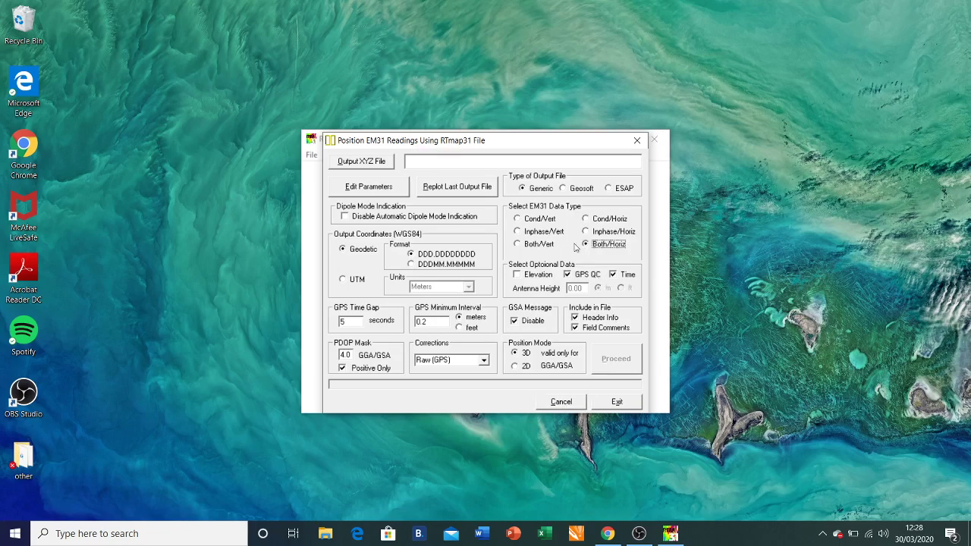
left_click(344, 160)
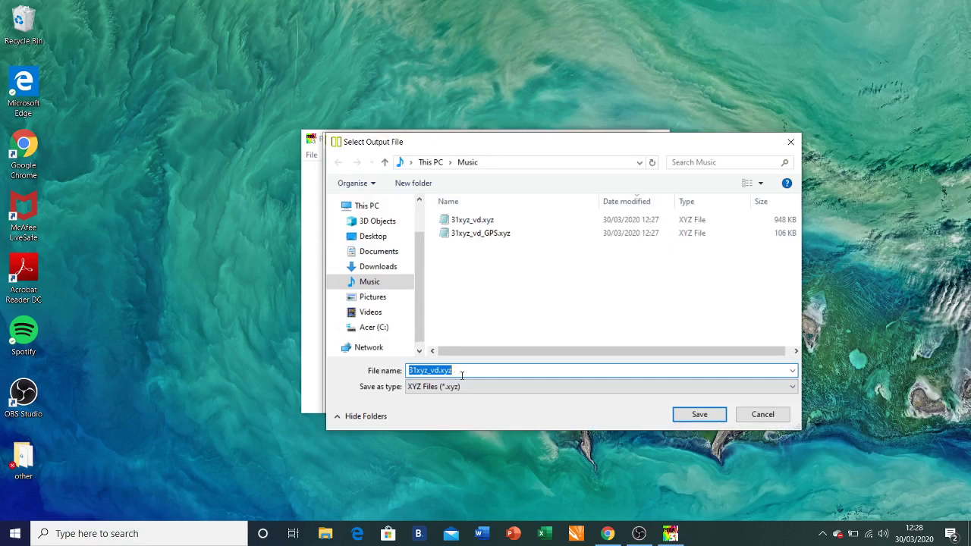
left_click(470, 374)
left_click(438, 370)
key("BackSpace")
key("BackSpace")
type("hd")
left_click(699, 414)
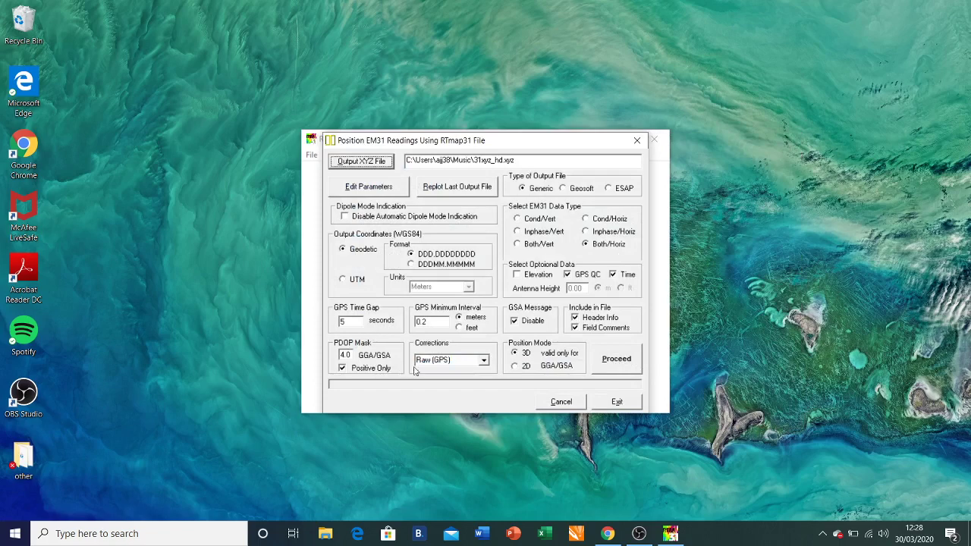
left_click(607, 357)
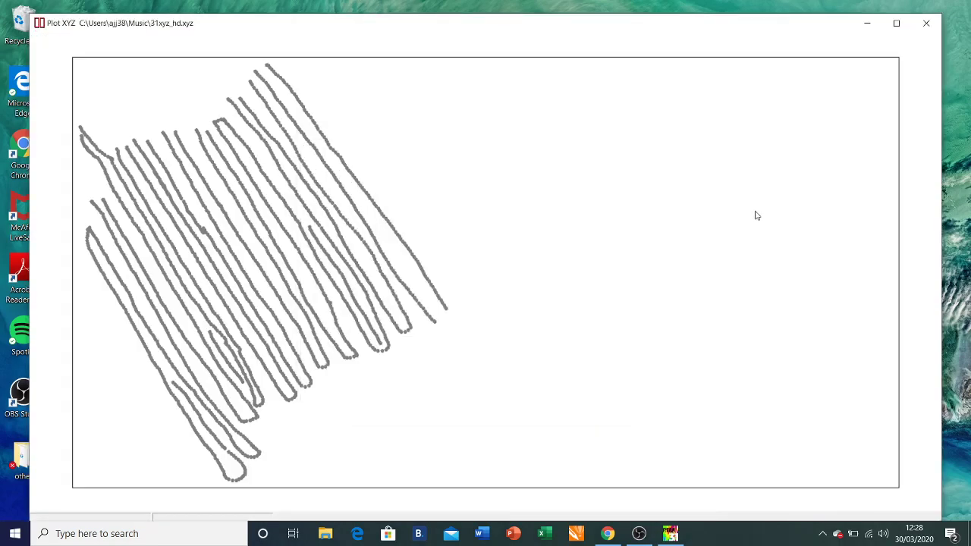
Step: Close the Plot XYZ window showing the 31xyz_hd.xyz track lines
left_click(923, 28)
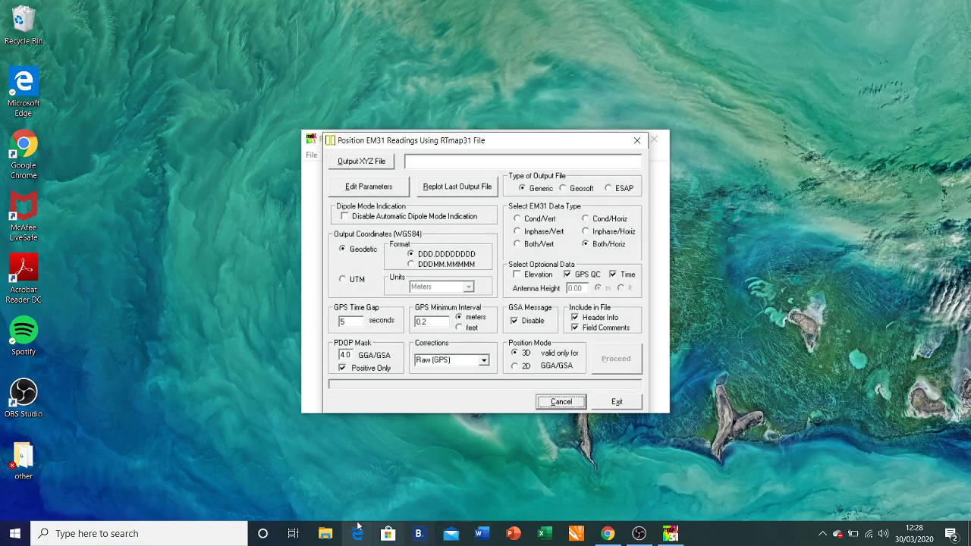
Step: Open 31xyz_vd.xyz from the Music folder in Notepad
left_click(326, 533)
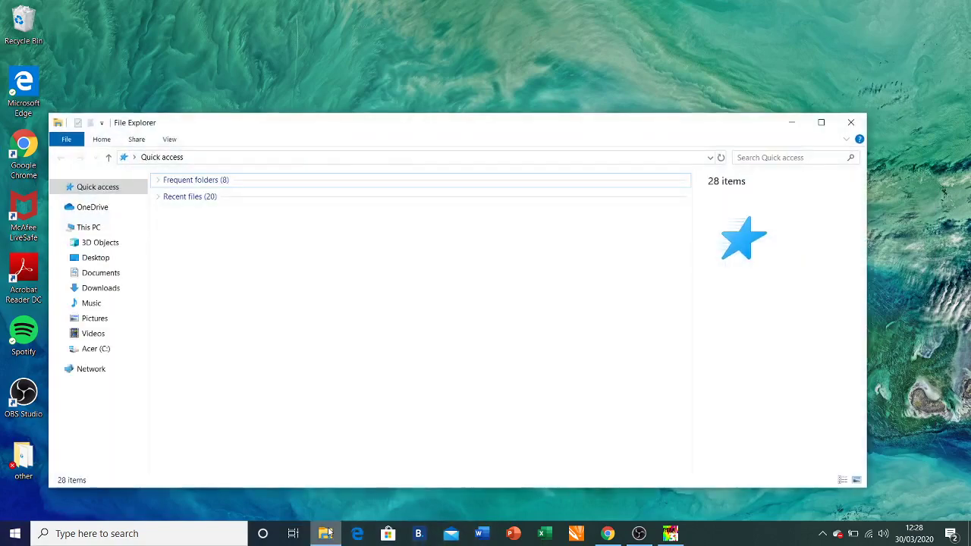
left_click(125, 304)
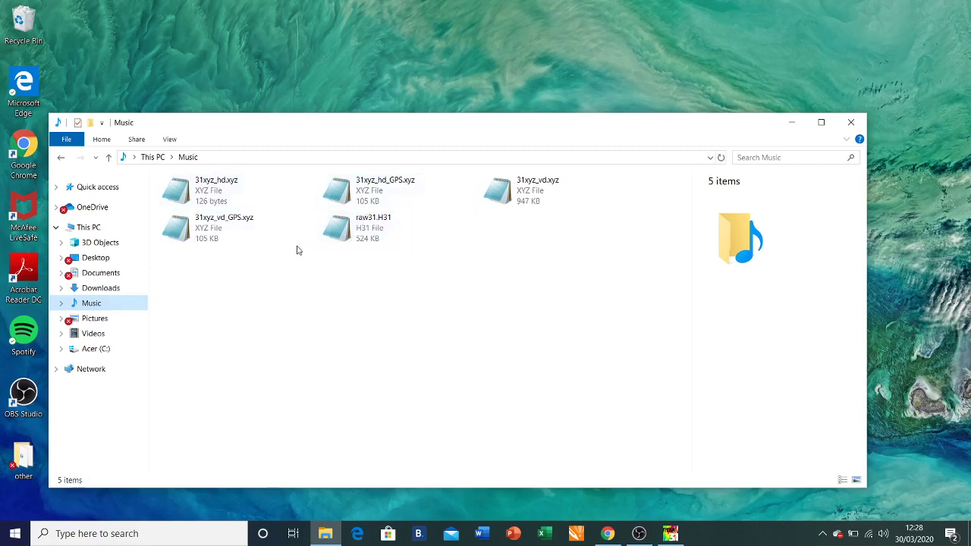
left_click(529, 194)
right_click(529, 194)
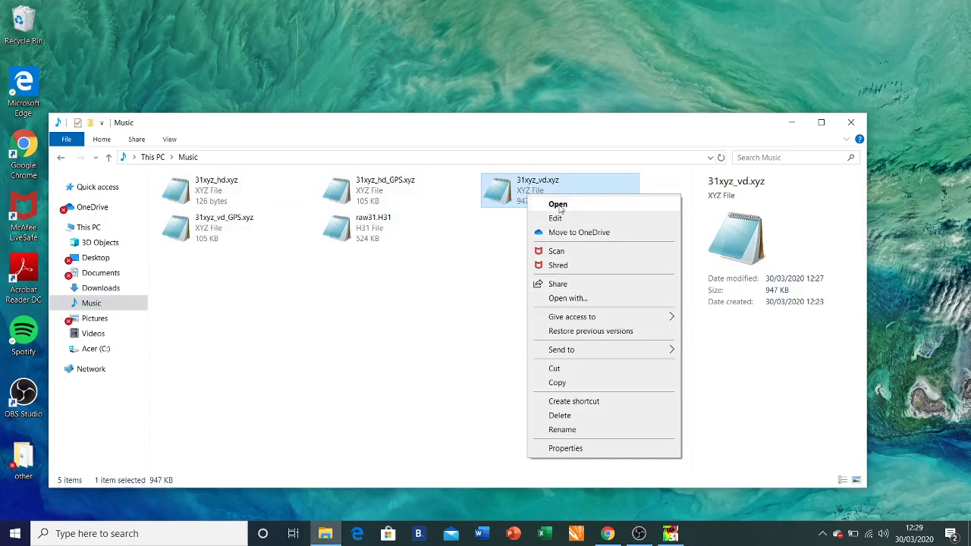
left_click(559, 205)
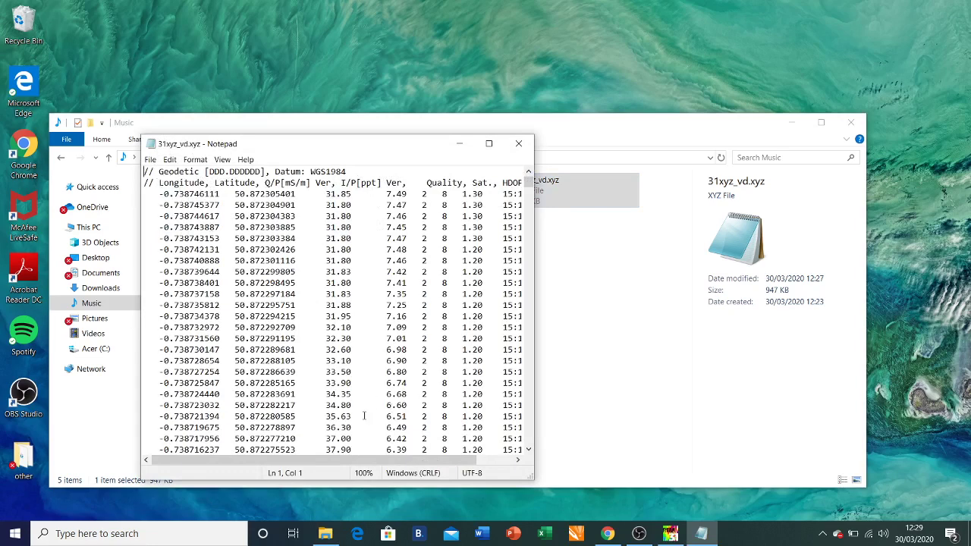
Step: Scroll right in 31xyz_vd.xyz to reveal the quality, satellites, HDOP and Time columns
left_click_drag(347, 462, 426, 464)
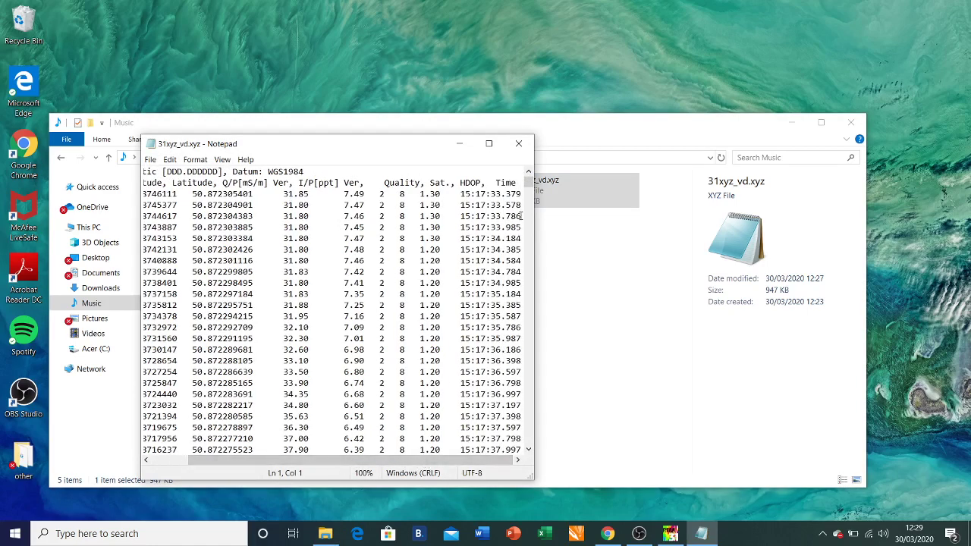